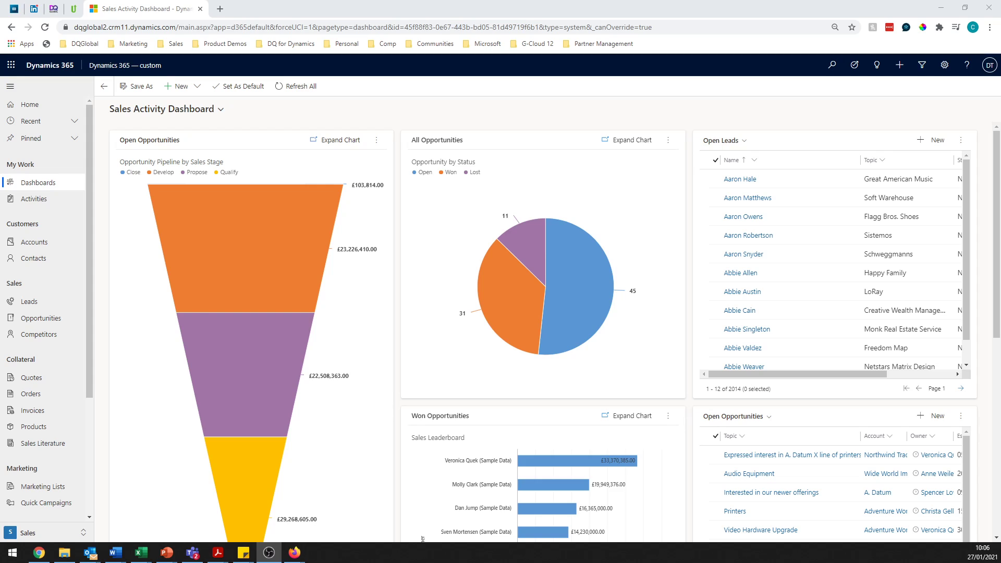
# Step: Switch the Dynamics 365 app area from Sales to DQ for Dynamics
pyautogui.click(72, 535)
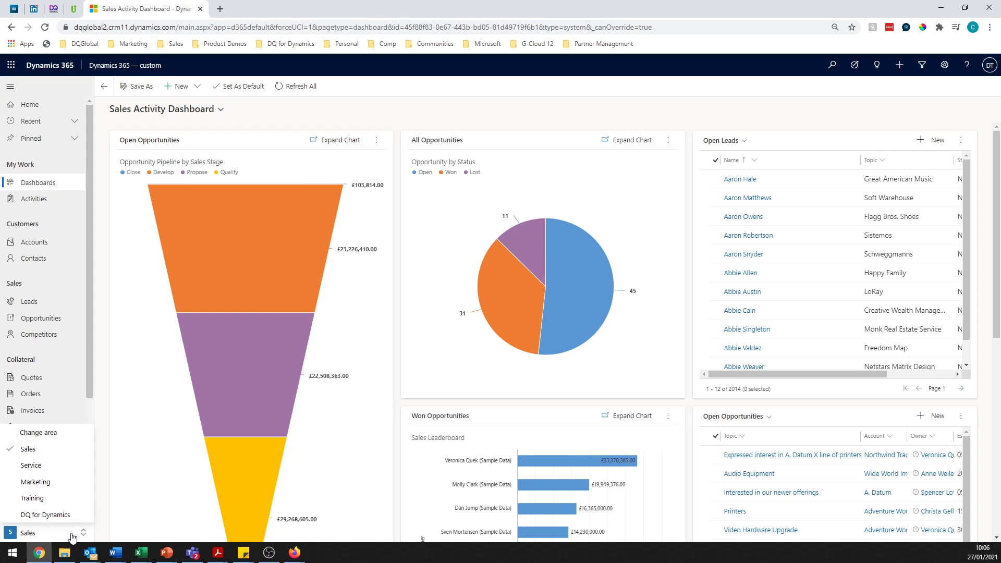
pyautogui.click(47, 515)
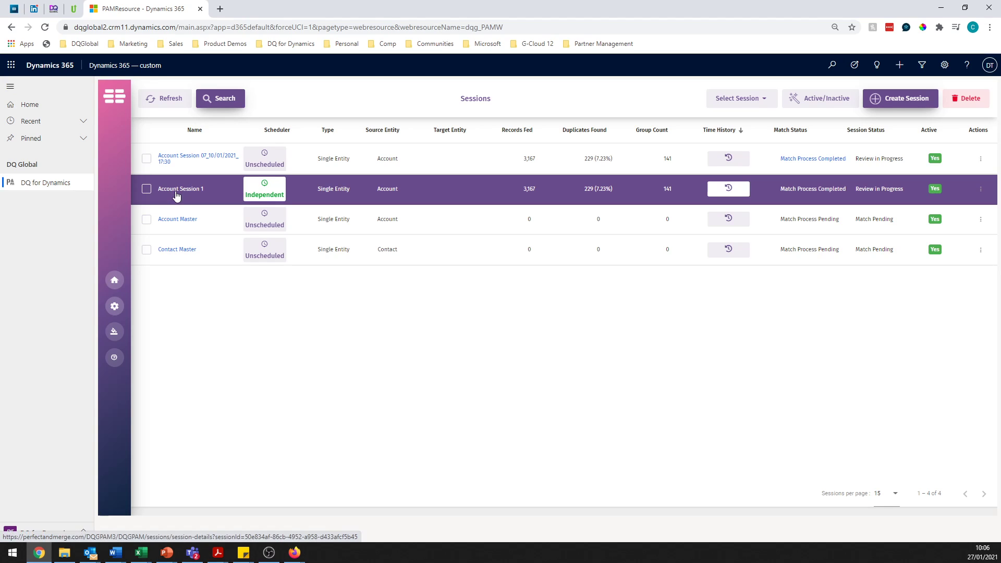
# Step: Check the records fed and group count of Account Session 1 and open that session for review
pyautogui.doubleClick(381, 189)
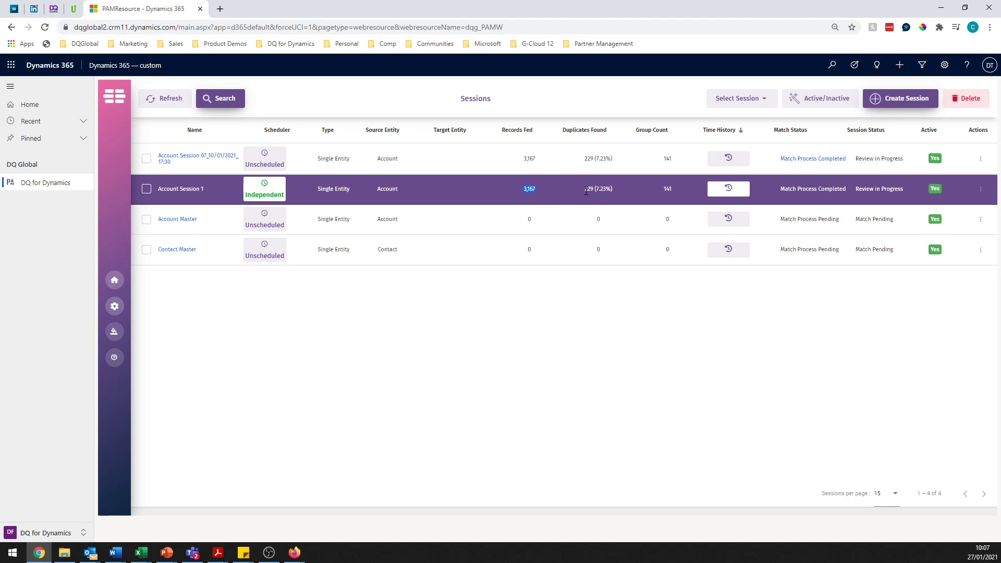
pyautogui.doubleClick(670, 189)
pyautogui.click(677, 278)
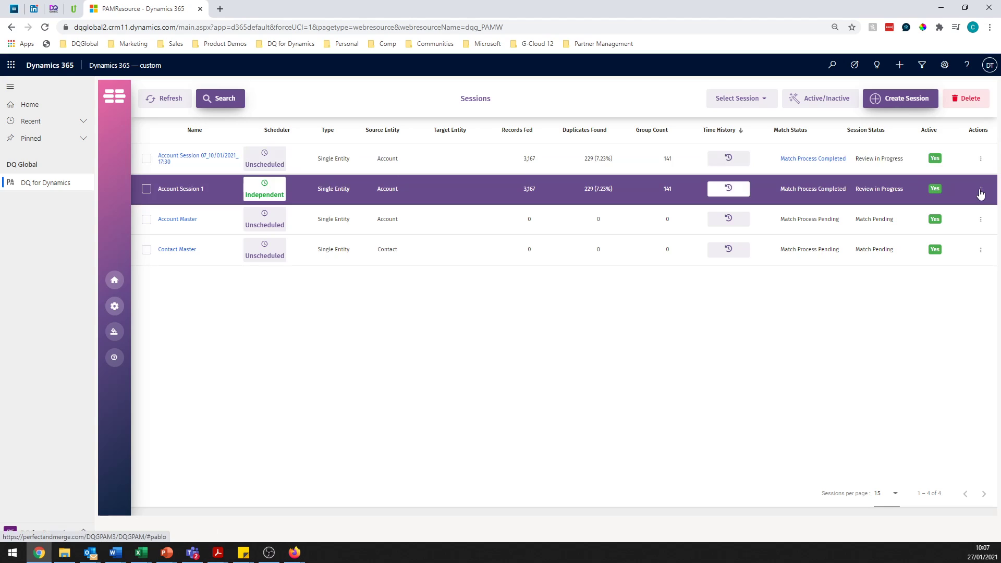
pyautogui.click(980, 192)
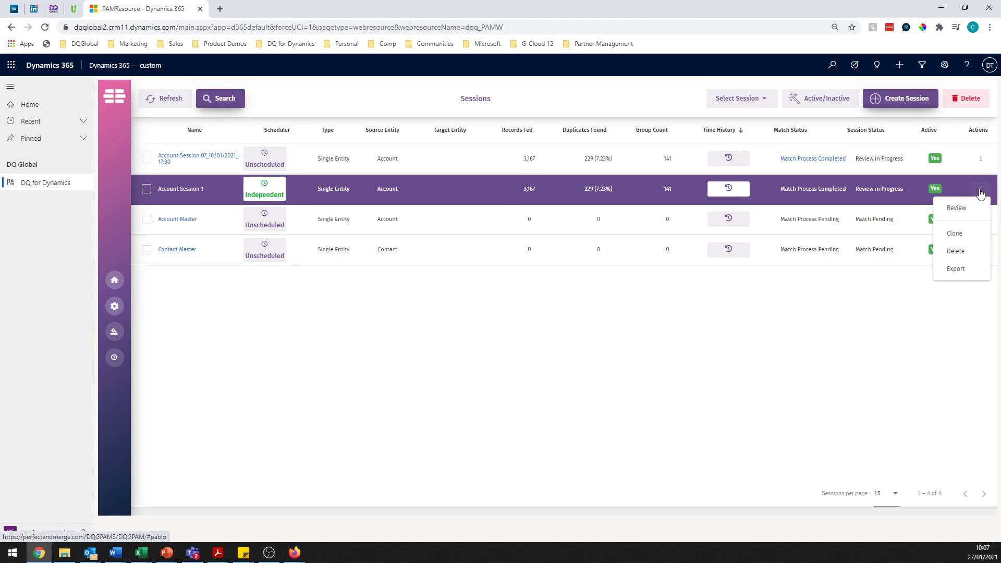
pyautogui.click(971, 208)
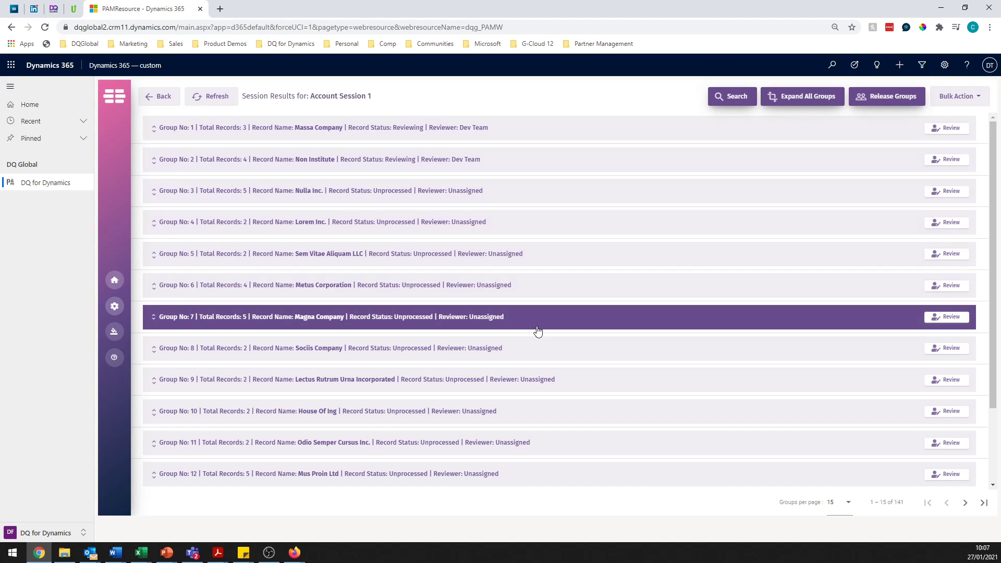
# Step: Expand all groups in the session results and open group 3, Nulla Inc., for review
pyautogui.click(802, 97)
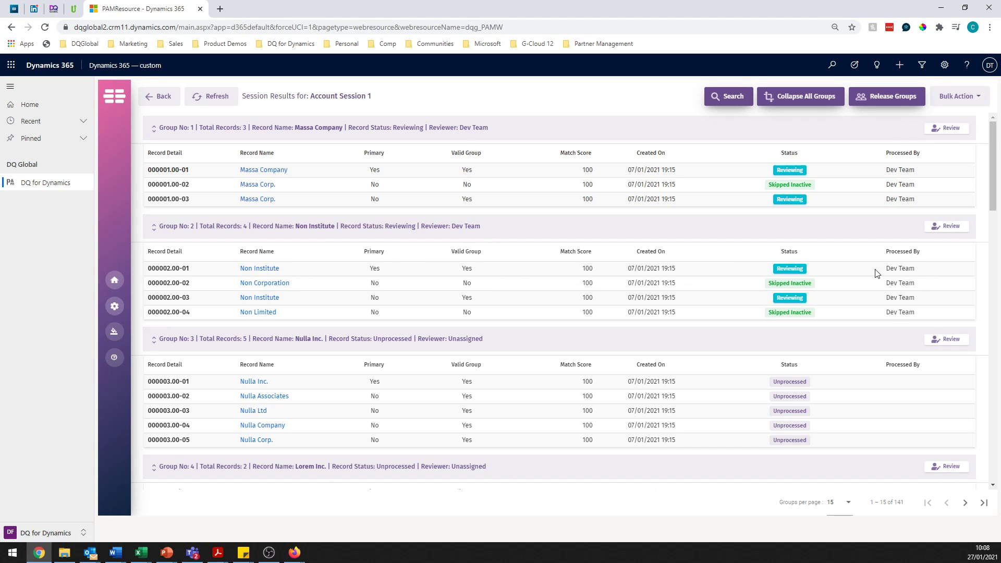
pyautogui.scroll(-1, 592, 292)
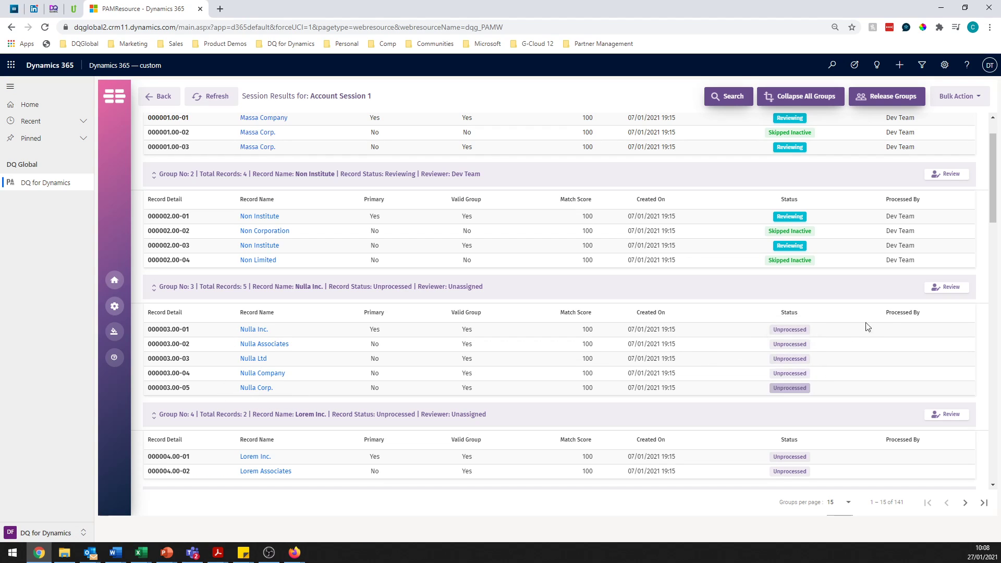
pyautogui.click(946, 286)
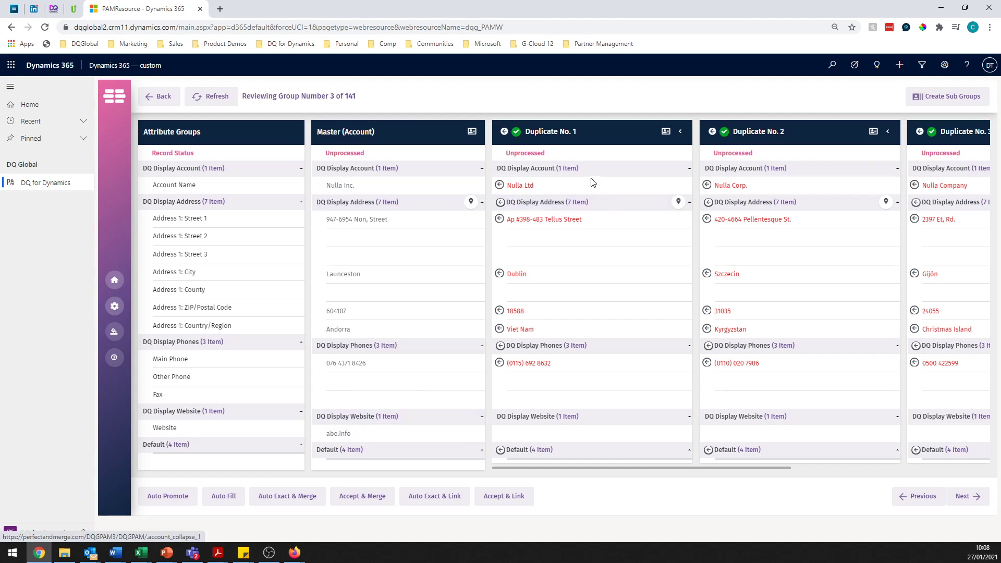
# Step: Look through the duplicates of group 3 and promote Duplicate No. 3, Nulla Company, to master record
pyautogui.moveTo(578, 467); pyautogui.dragTo(538, 476)
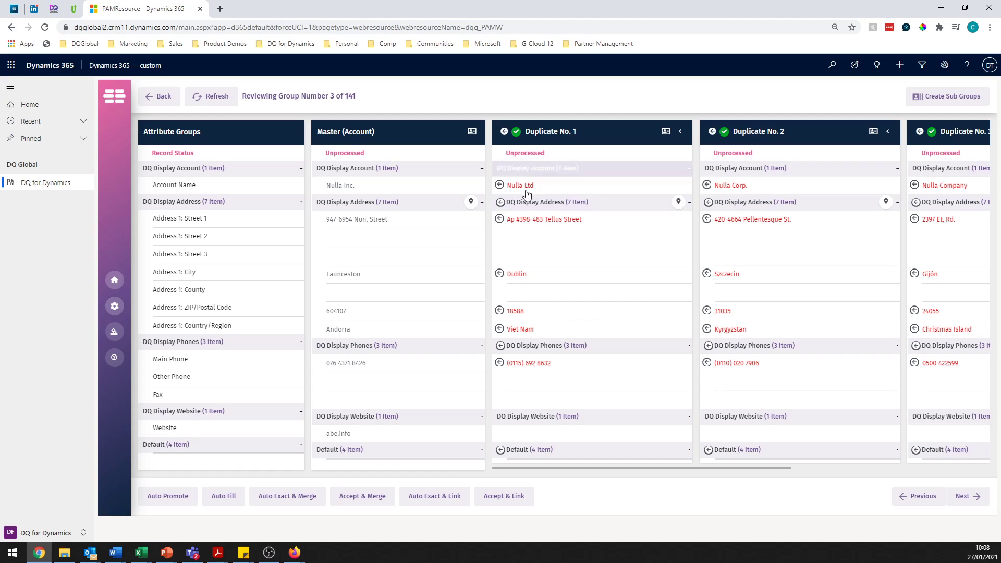
pyautogui.moveTo(659, 467); pyautogui.dragTo(788, 461)
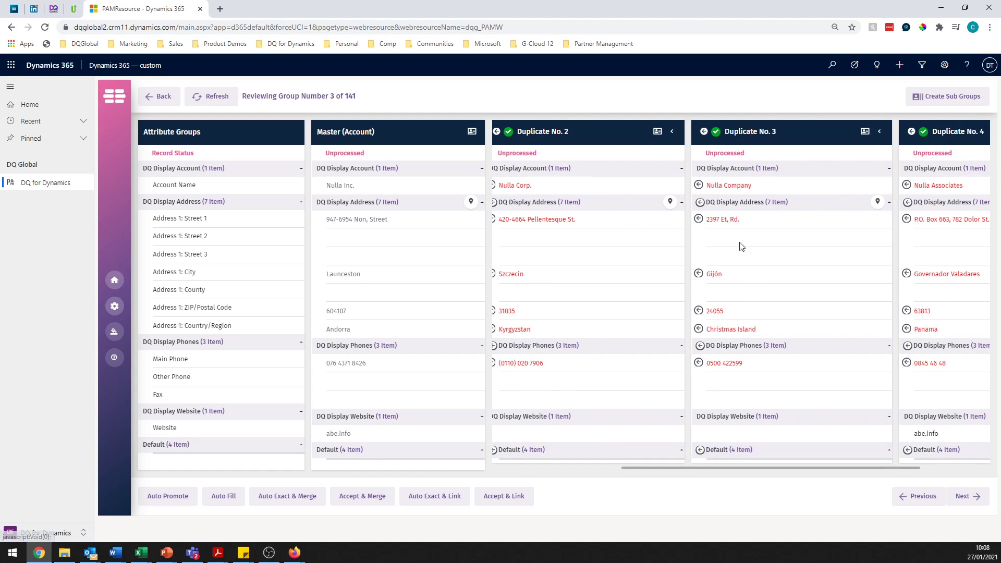
pyautogui.click(703, 132)
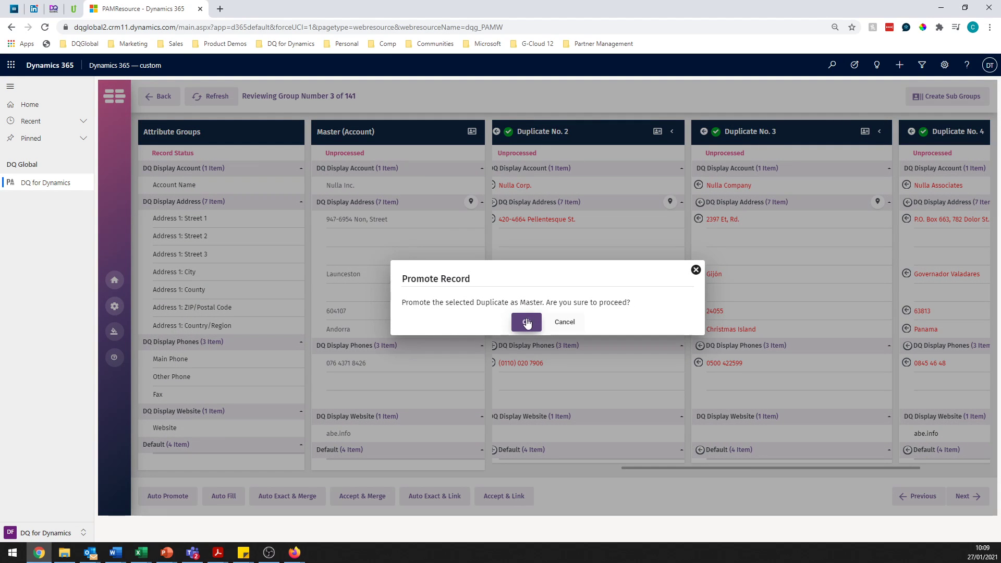
pyautogui.click(527, 323)
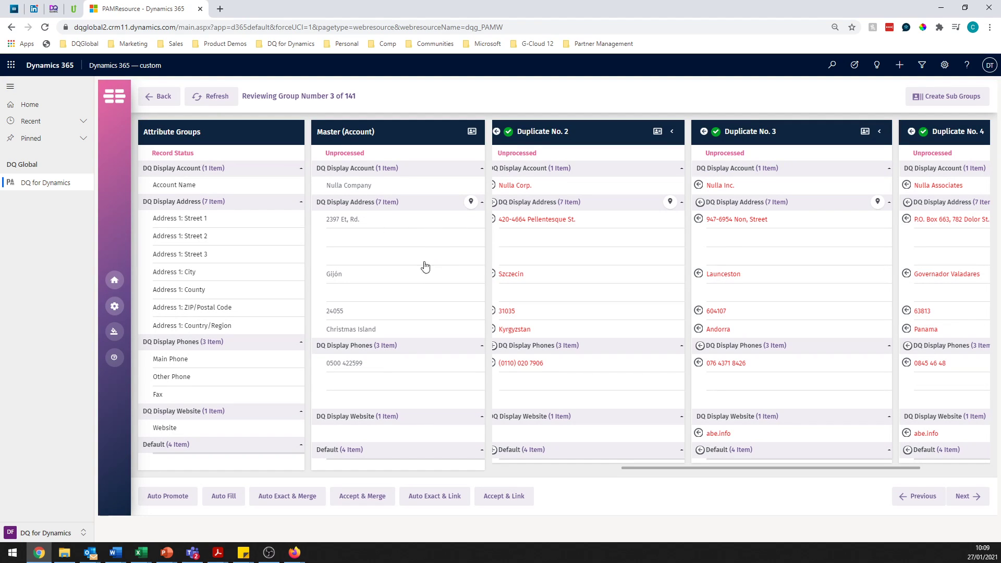
# Step: Copy Duplicate No. 1's ZIP/Postal Code to the master and its main phone into the master's Other Phone field
pyautogui.moveTo(623, 469); pyautogui.dragTo(491, 483)
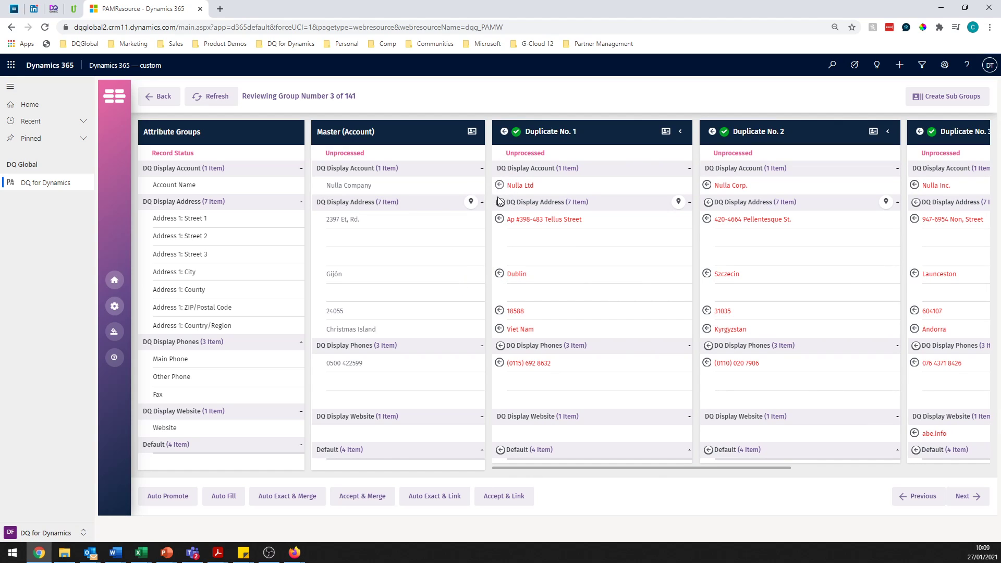
pyautogui.click(500, 311)
pyautogui.moveTo(535, 366); pyautogui.dragTo(365, 386)
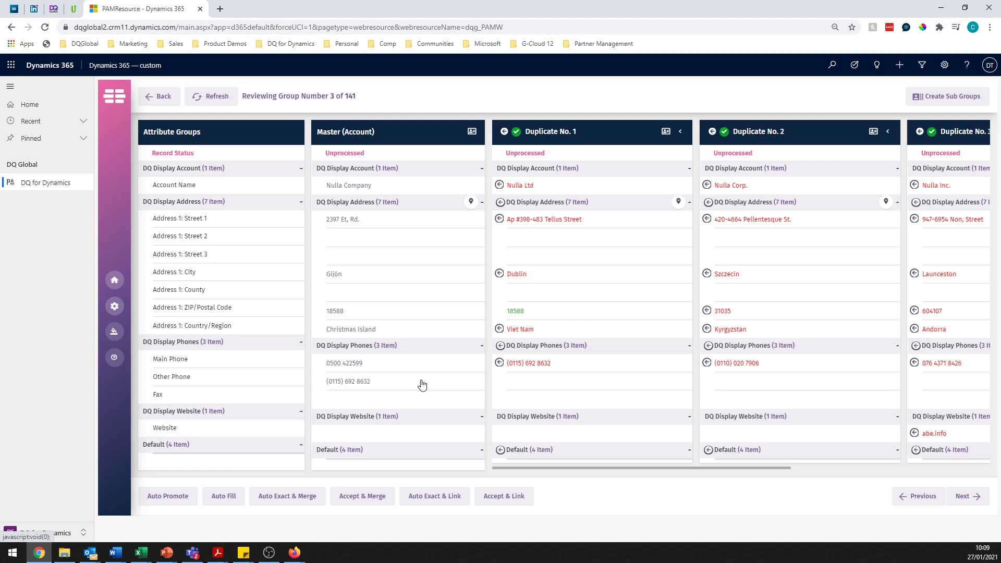
# Step: Mark Duplicate No. 3, Nulla Inc., as a non-duplicate by suppressing it temporarily for the current match session
pyautogui.moveTo(544, 466); pyautogui.dragTo(695, 469)
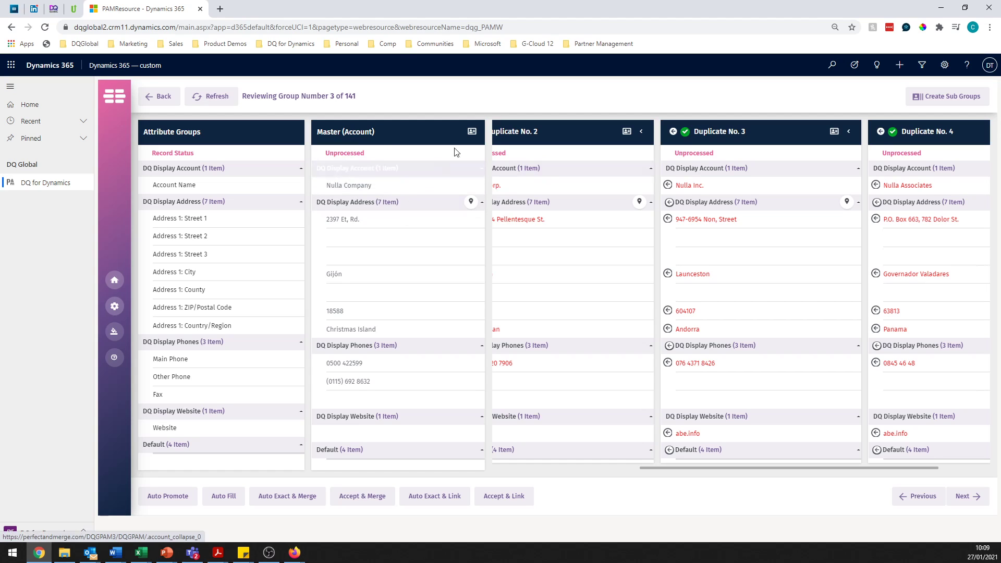
pyautogui.click(685, 135)
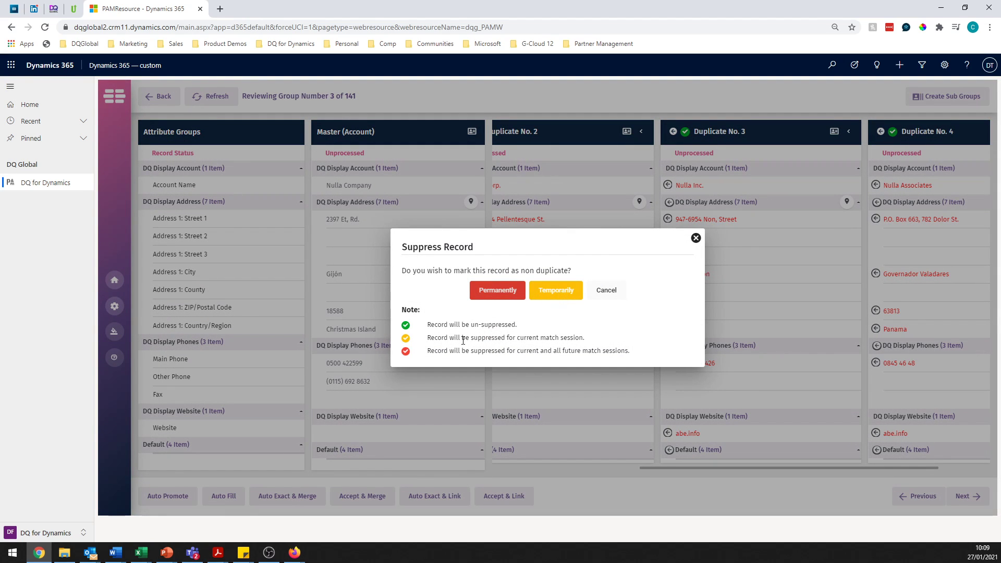
pyautogui.moveTo(431, 335); pyautogui.dragTo(583, 337)
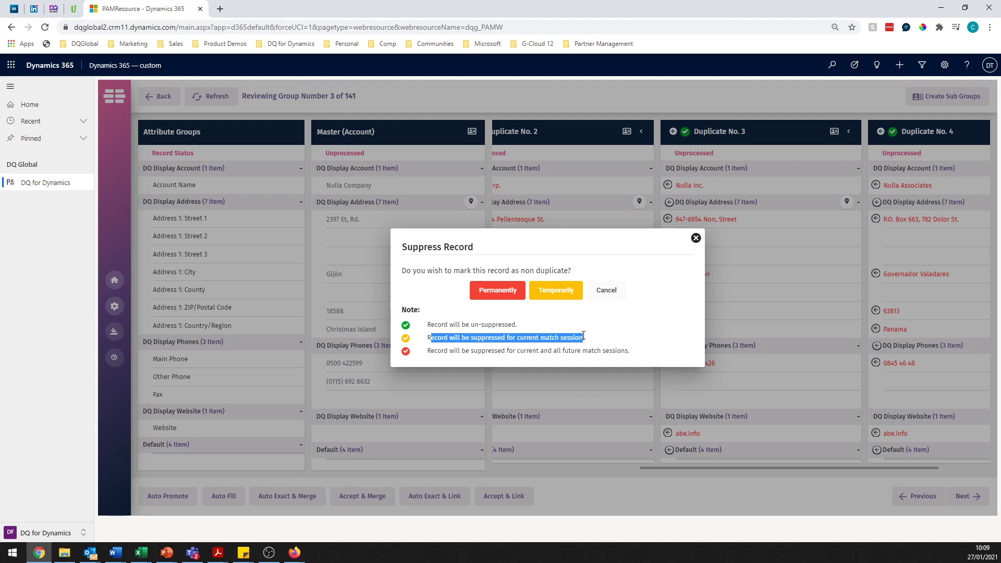
pyautogui.click(583, 337)
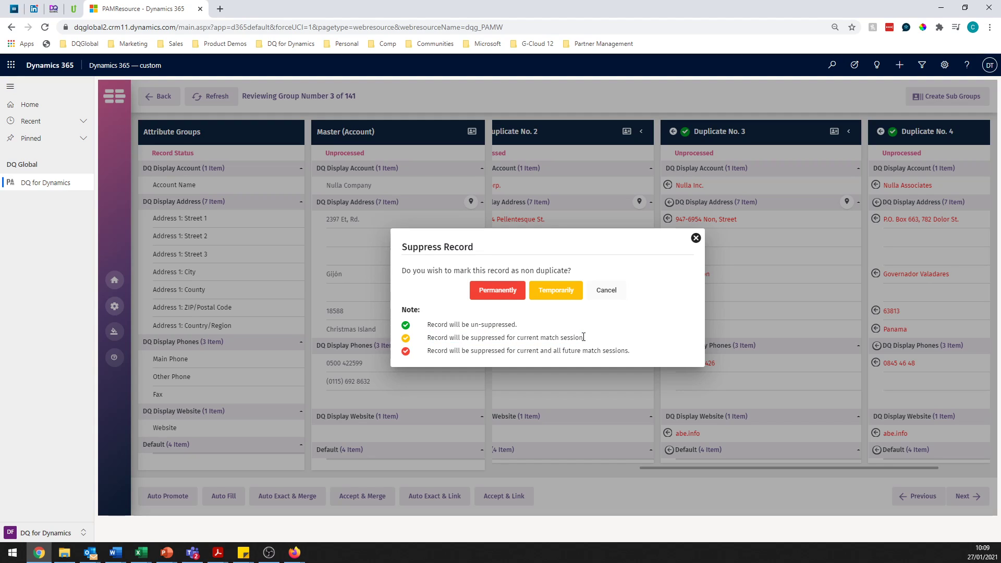
pyautogui.click(557, 294)
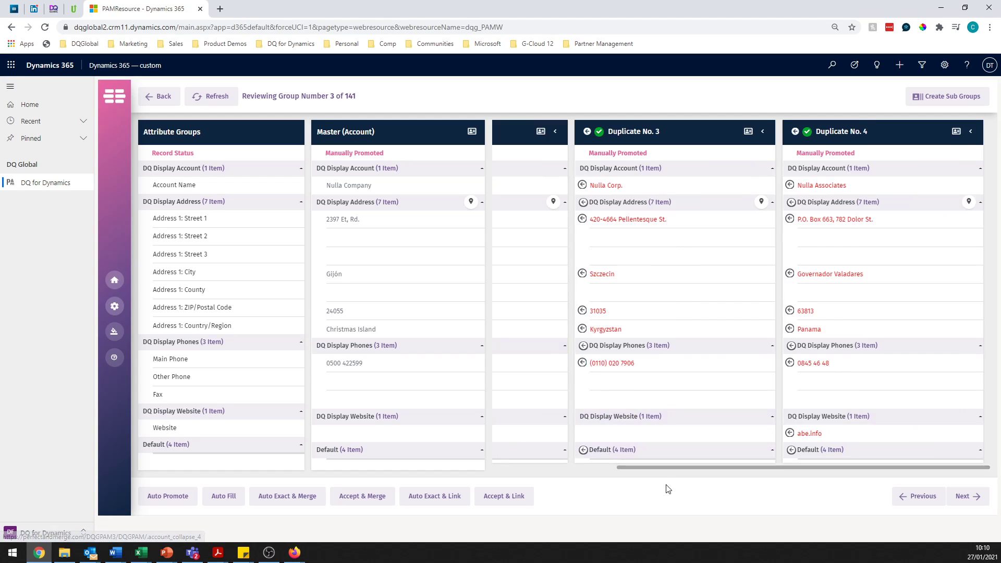
# Step: Look up the address of Duplicate No. 2, Nulla Ltd, in Google Maps and view its full account record, returning to the group review
pyautogui.moveTo(676, 473); pyautogui.dragTo(488, 497)
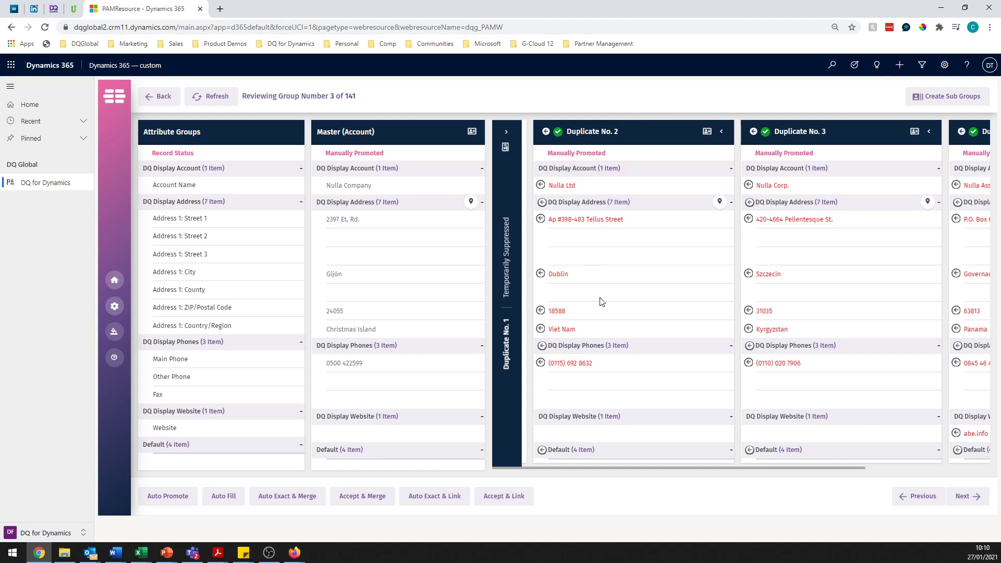
pyautogui.click(719, 201)
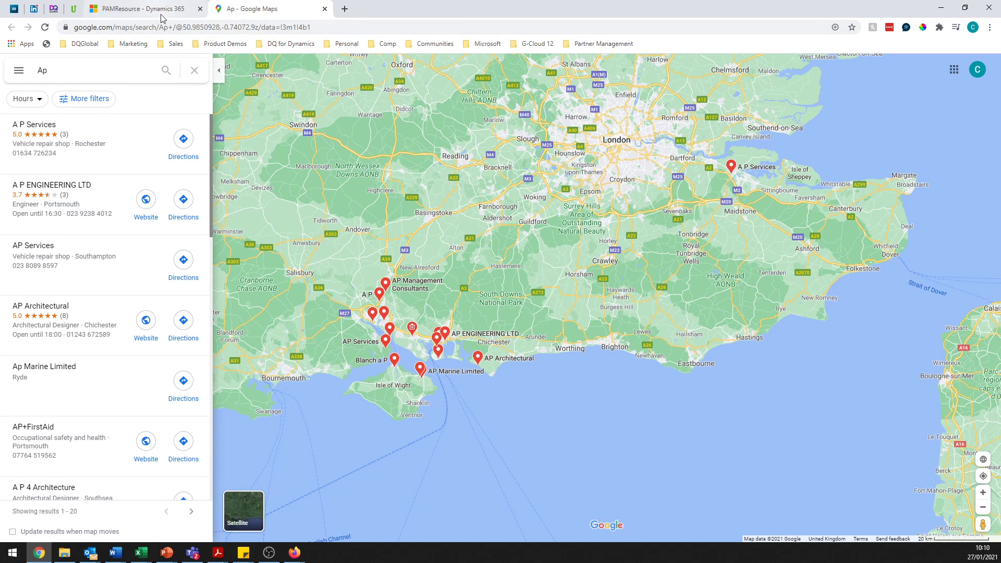
pyautogui.scroll(3, 469, 256)
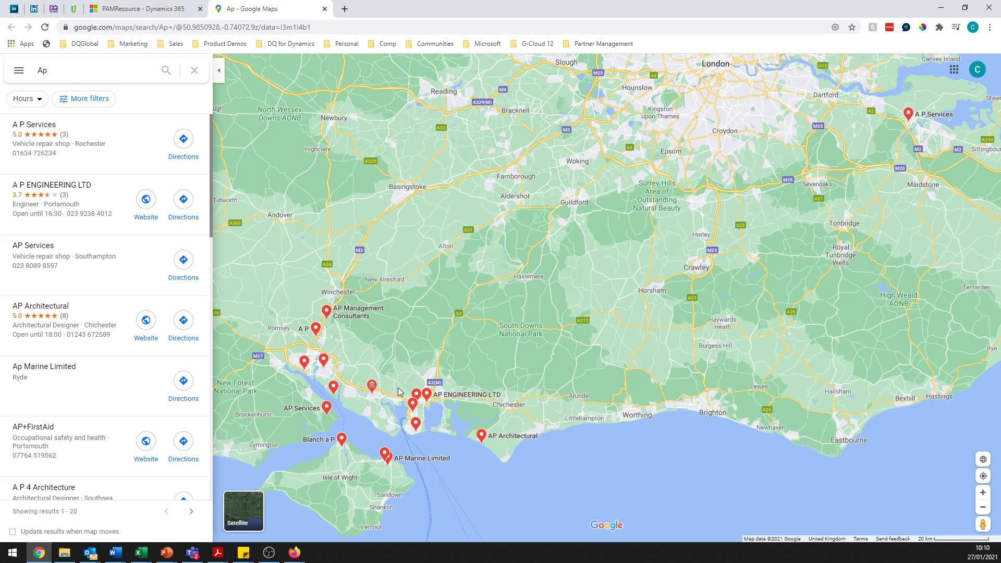
pyautogui.scroll(3, 420, 423)
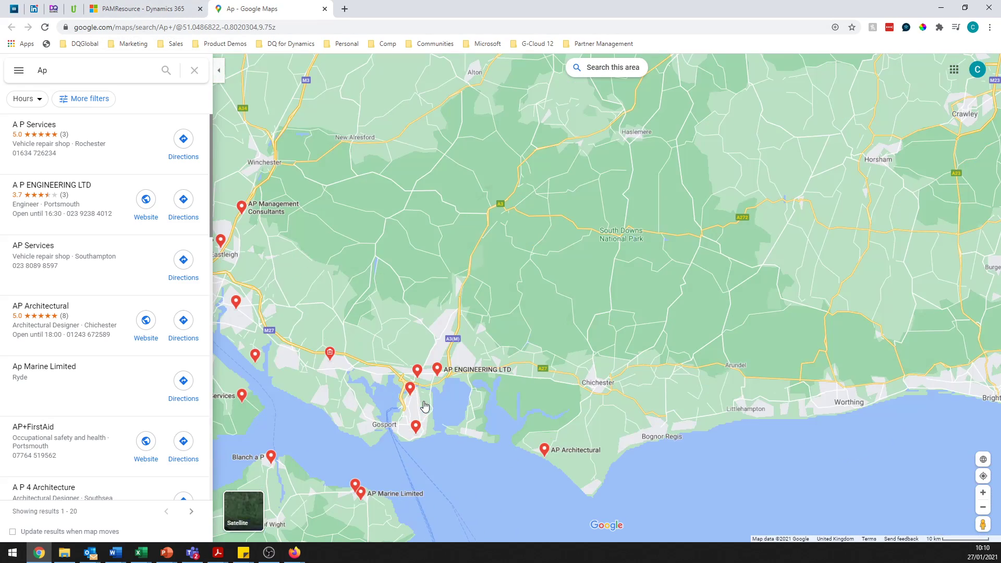
pyautogui.scroll(6, 425, 406)
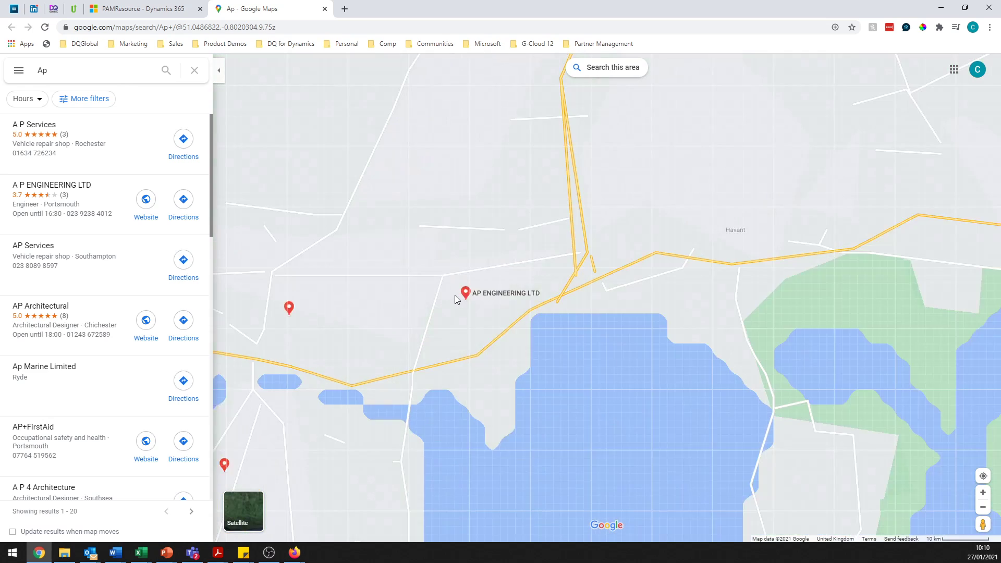
pyautogui.click(159, 9)
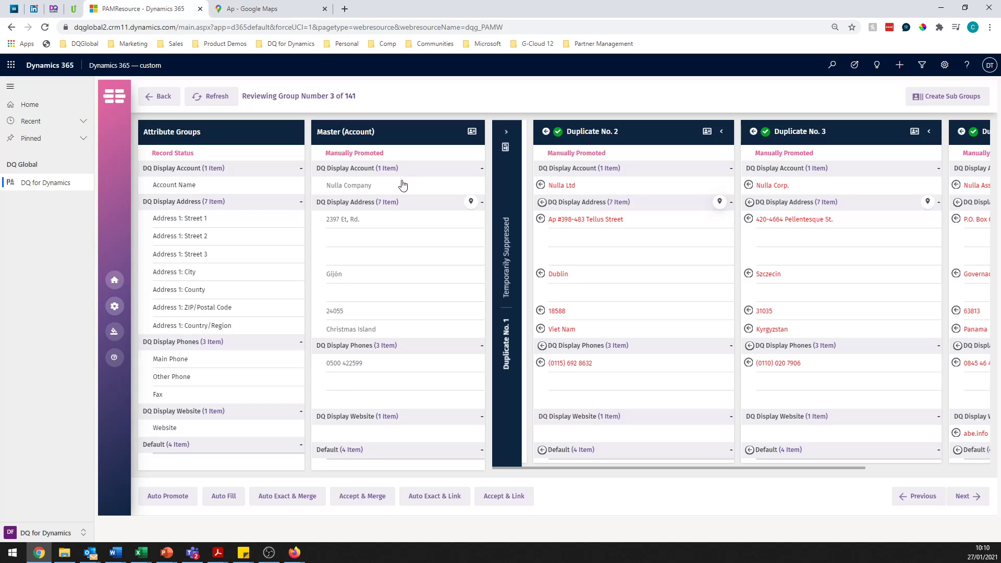
pyautogui.click(705, 134)
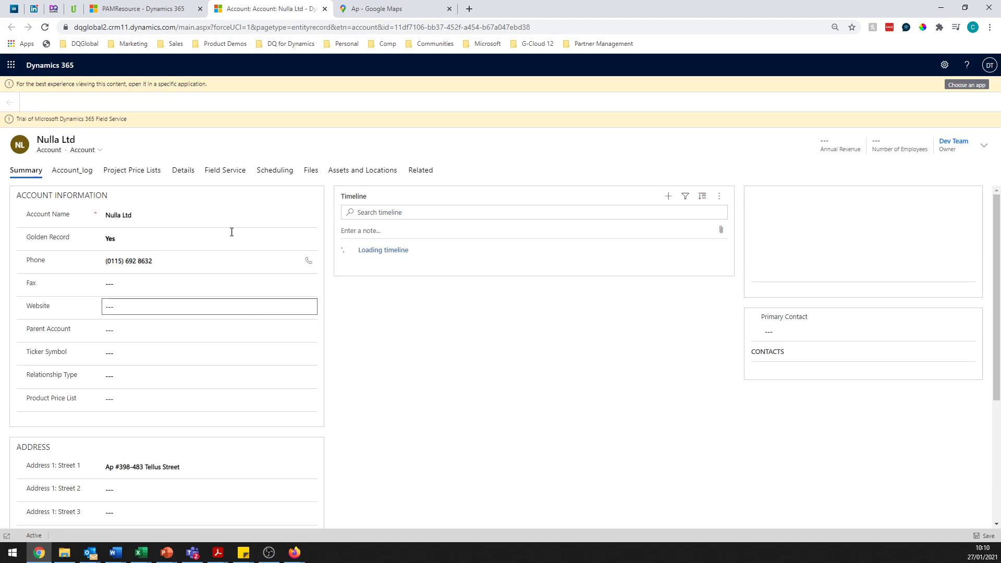
pyautogui.click(141, 9)
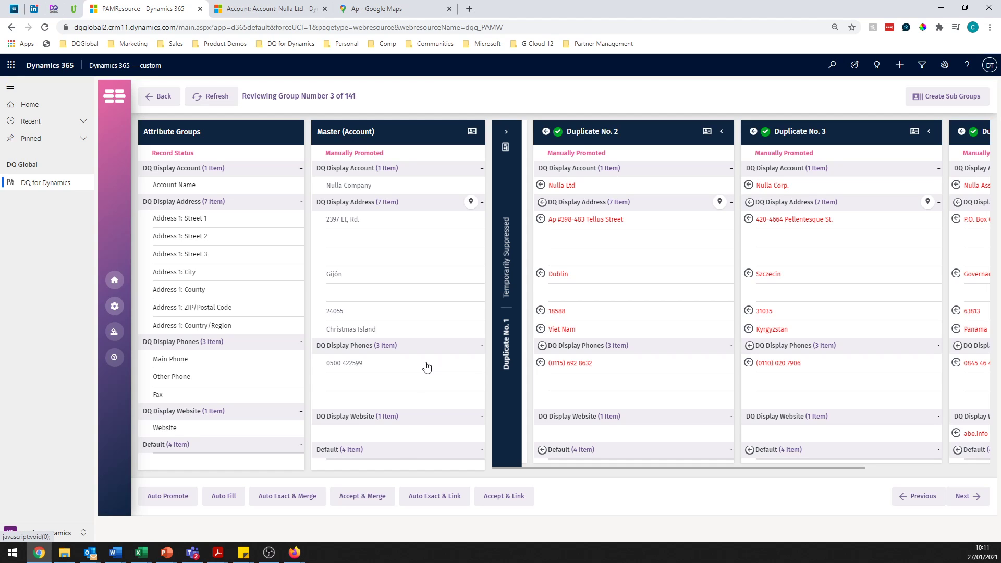
# Step: Accept and merge all duplicates of group 3 with the master, and check which group number is under review
pyautogui.click(366, 497)
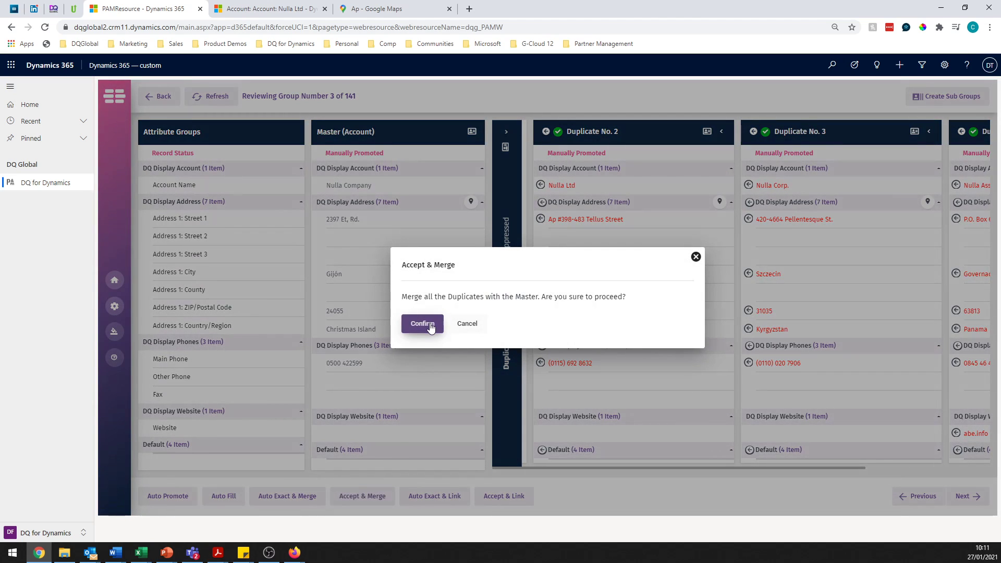
pyautogui.click(431, 327)
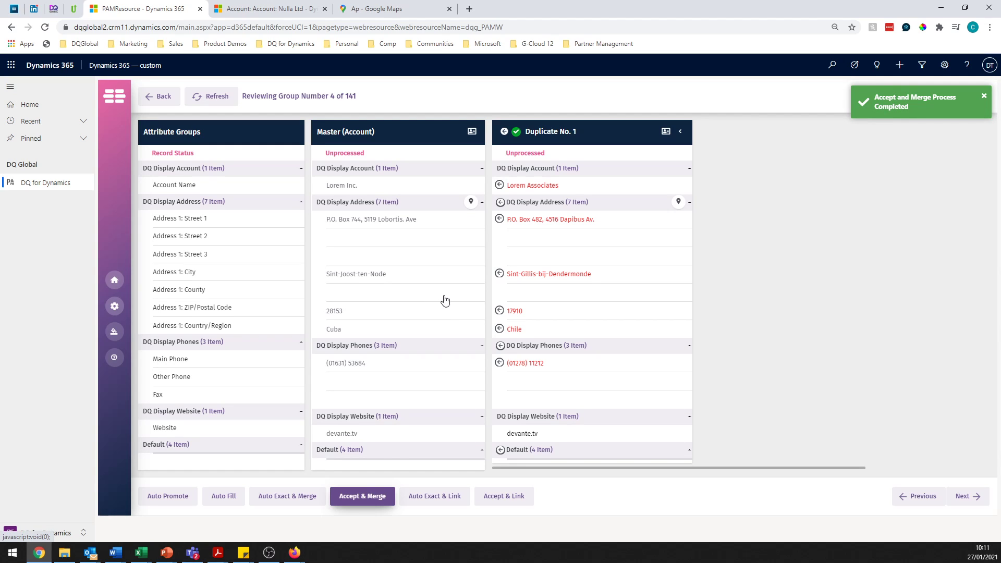
pyautogui.moveTo(331, 96); pyautogui.dragTo(355, 96)
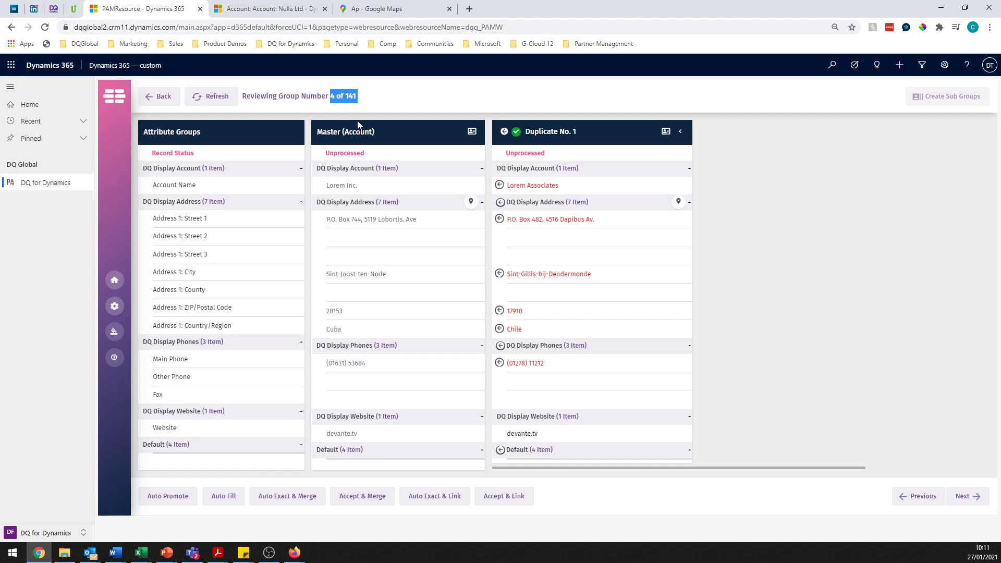
# Step: Return to the session results, expand all groups, and examine the record statuses and reviewers of groups 3 to 5
pyautogui.click(171, 100)
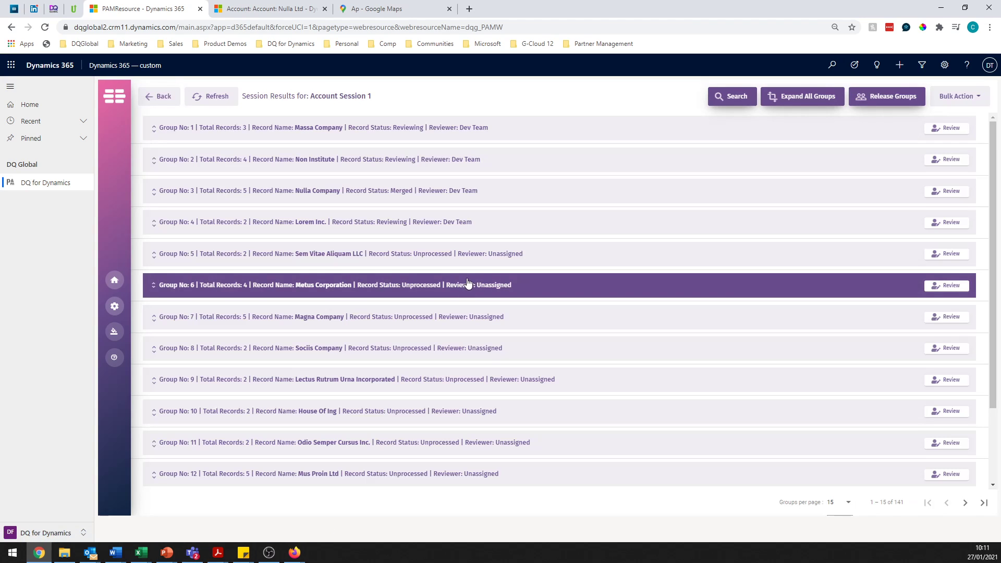
pyautogui.click(784, 90)
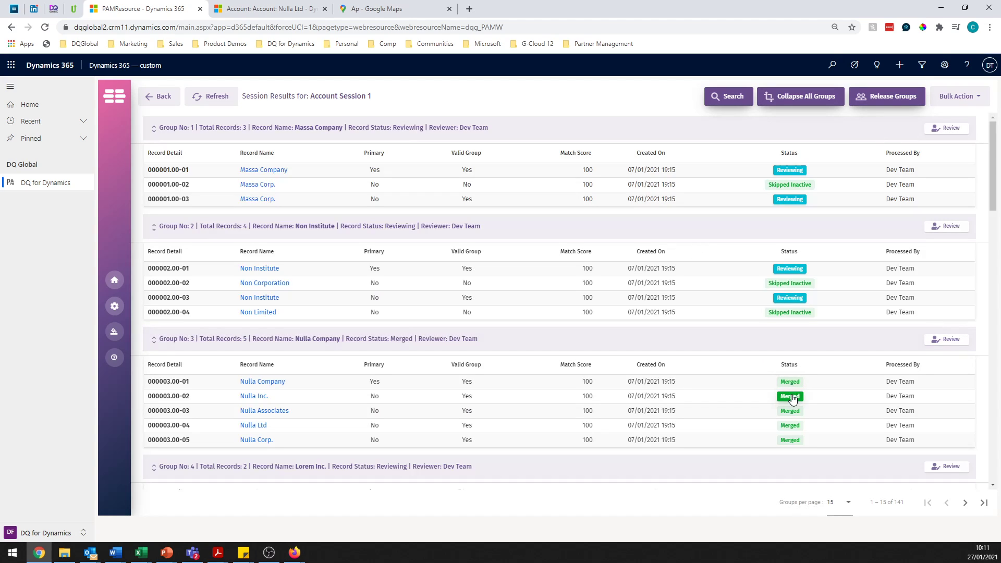
pyautogui.scroll(-2, 796, 401)
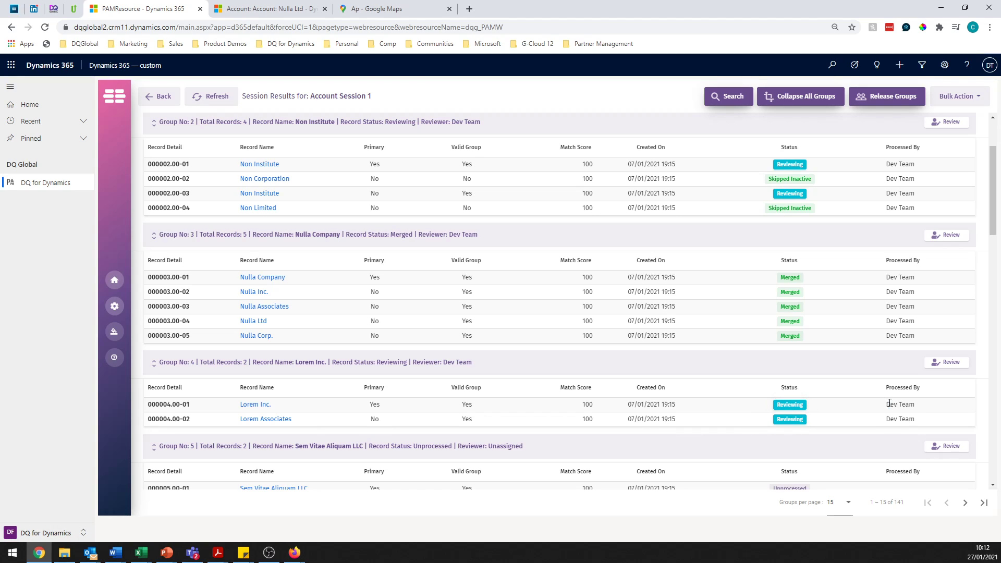
pyautogui.moveTo(890, 403); pyautogui.dragTo(914, 417)
pyautogui.click(905, 419)
pyautogui.scroll(-2, 800, 411)
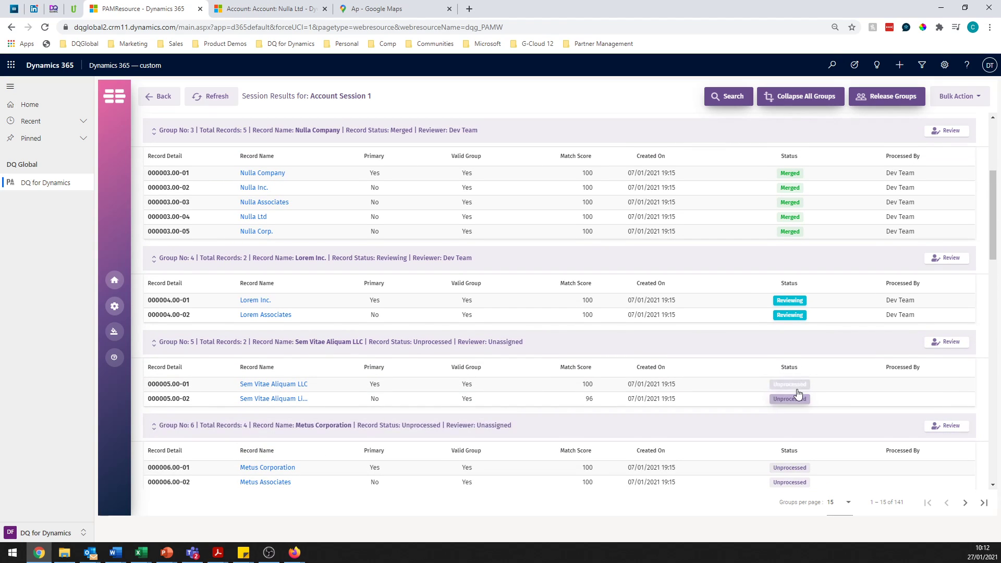
# Step: Release group 4 from its current reviewer to All, leaving the user note blank
pyautogui.scroll(2, 798, 397)
pyautogui.click(859, 102)
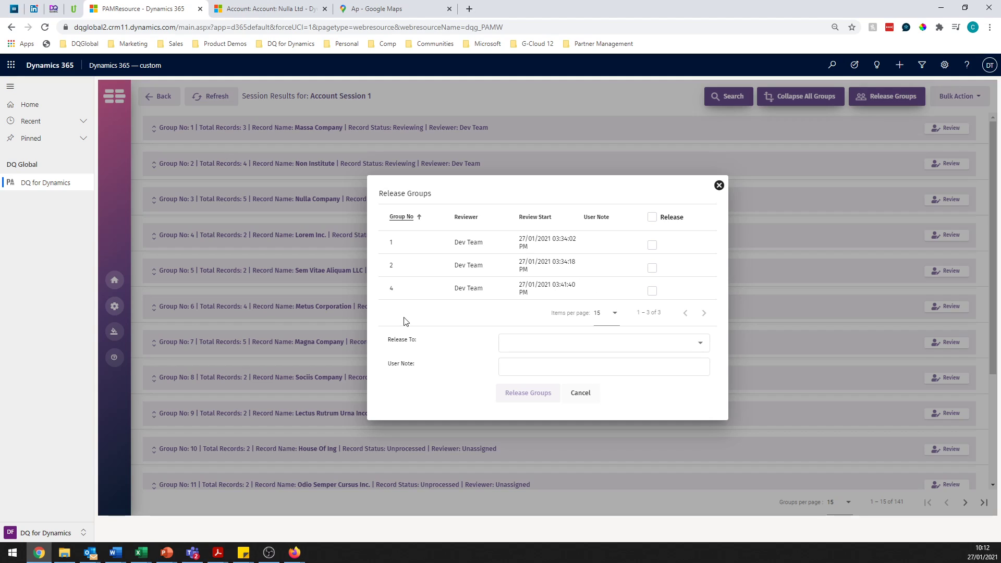
pyautogui.moveTo(391, 291); pyautogui.dragTo(422, 294)
pyautogui.moveTo(552, 282); pyautogui.dragTo(590, 292)
pyautogui.click(652, 291)
pyautogui.click(575, 342)
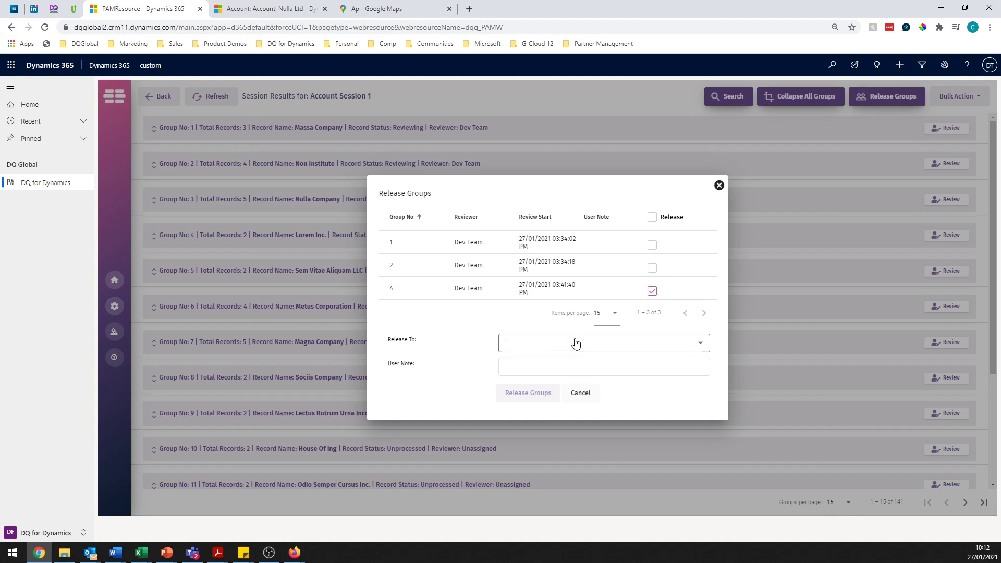
pyautogui.click(535, 371)
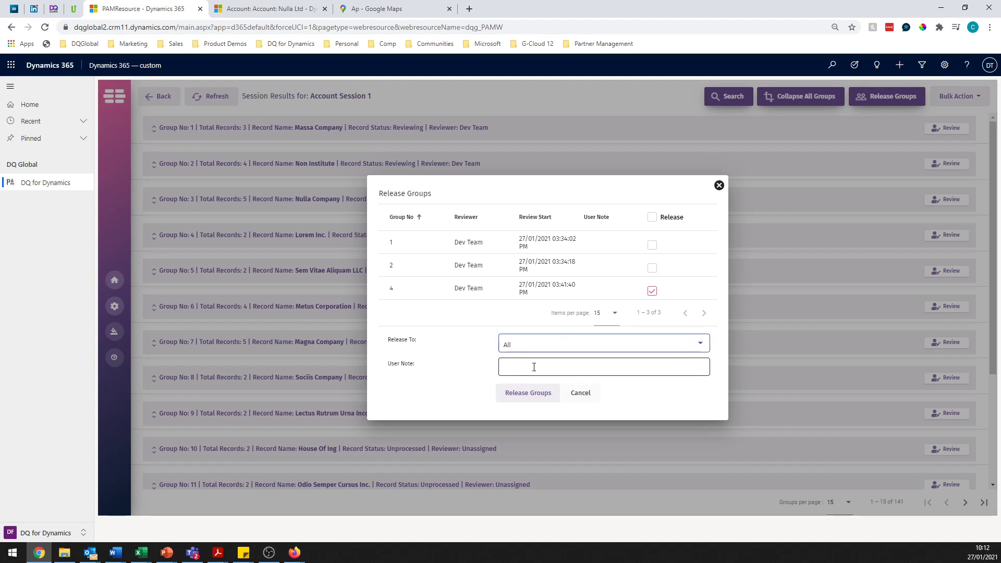
pyautogui.click(529, 400)
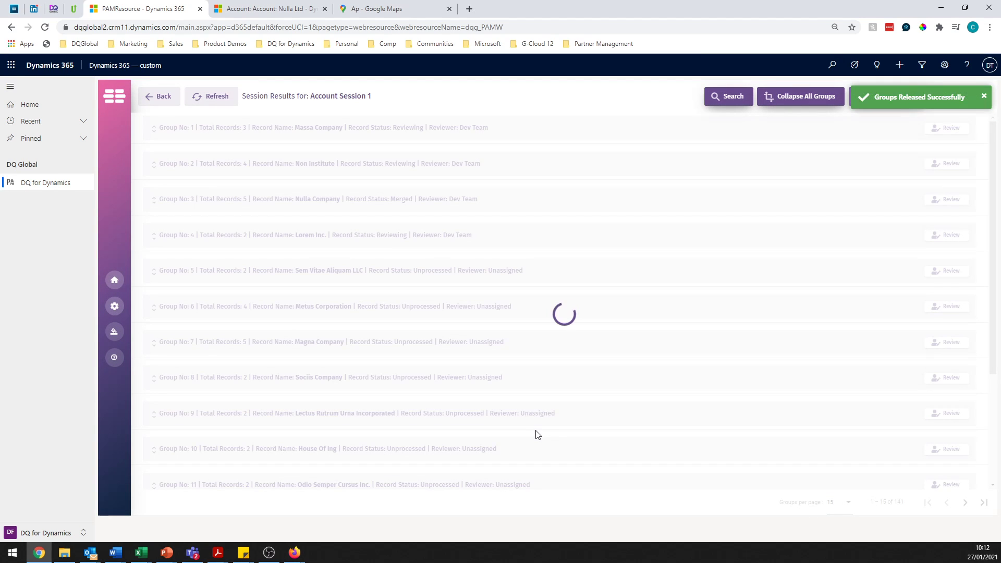
# Step: Expand all groups in the session results again to check the record statuses of group 4
pyautogui.scroll(-1, 695, 412)
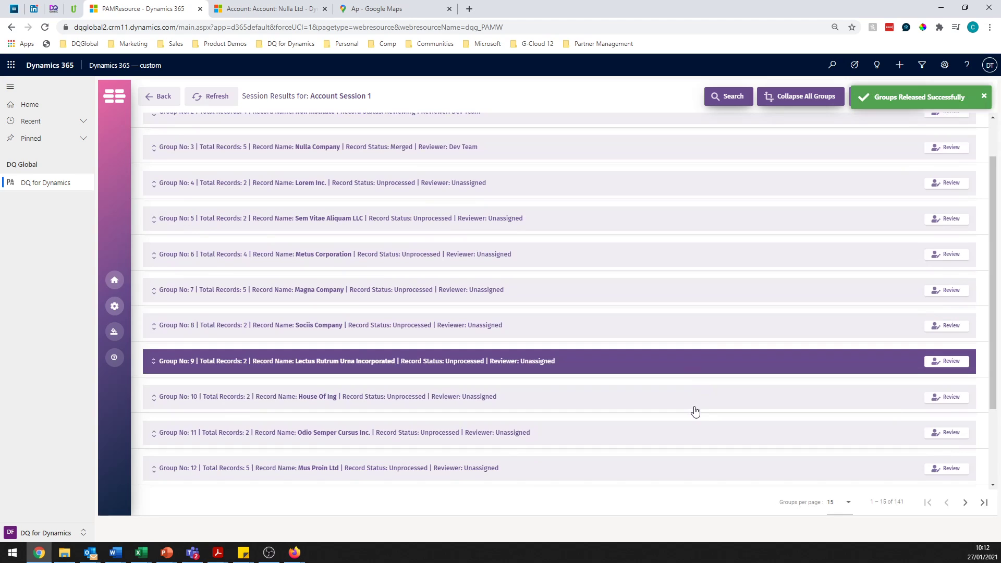
pyautogui.click(767, 98)
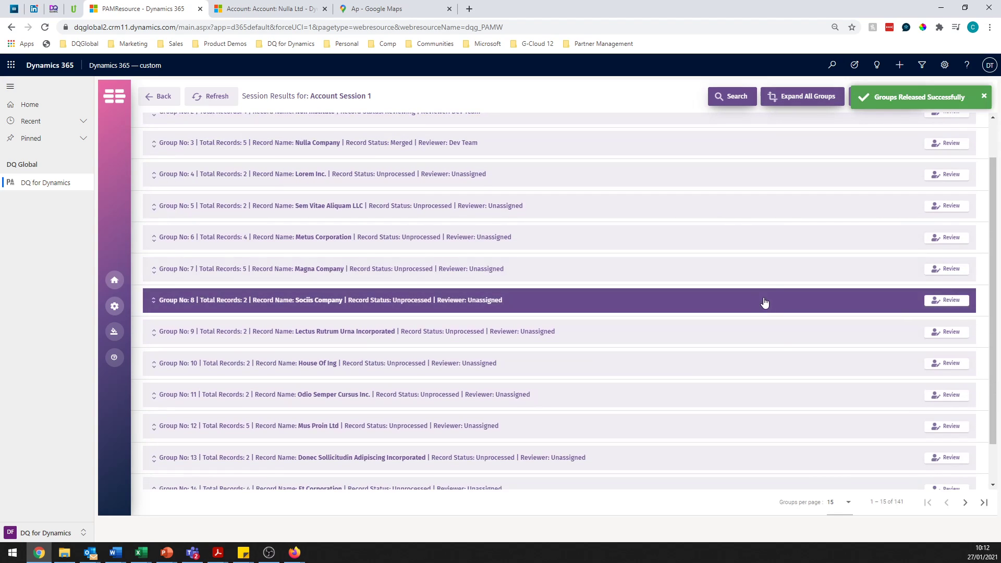
pyautogui.click(777, 98)
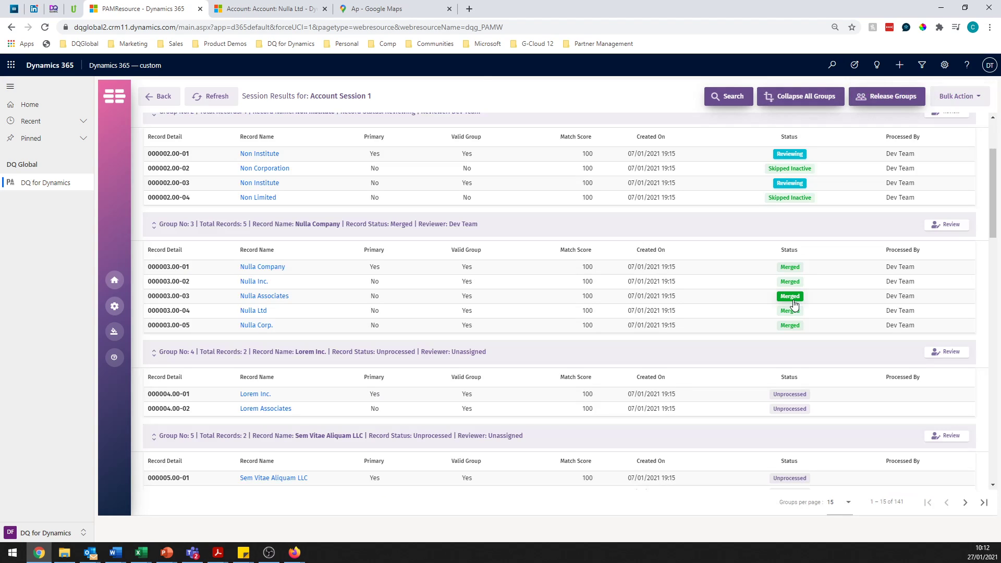